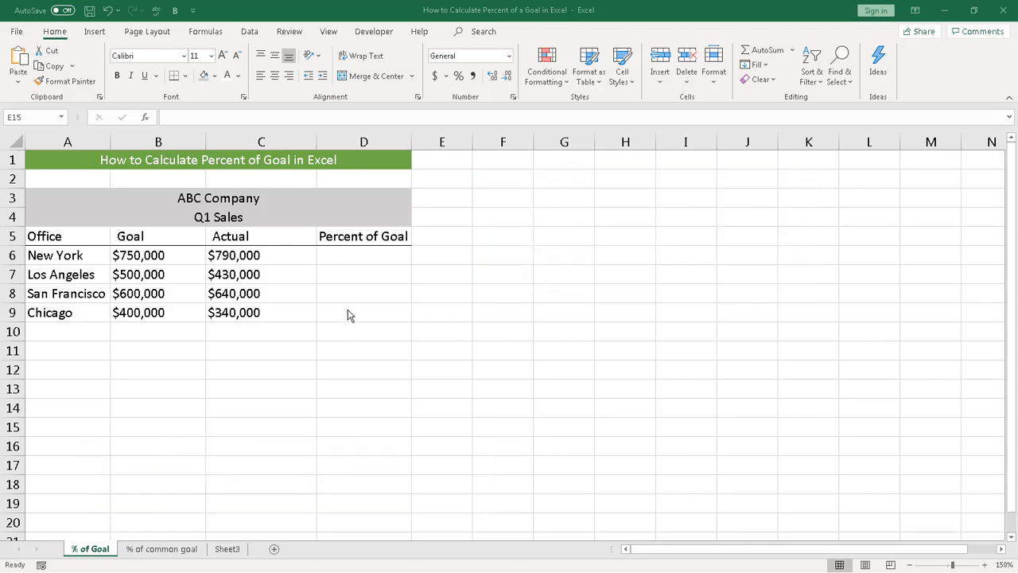
Enter the formula =C6/B6 in D6 to calculate New York's percent of goal
{"action": "left_click", "coordinate": [355, 259]}
{"action": "type", "text": "="}
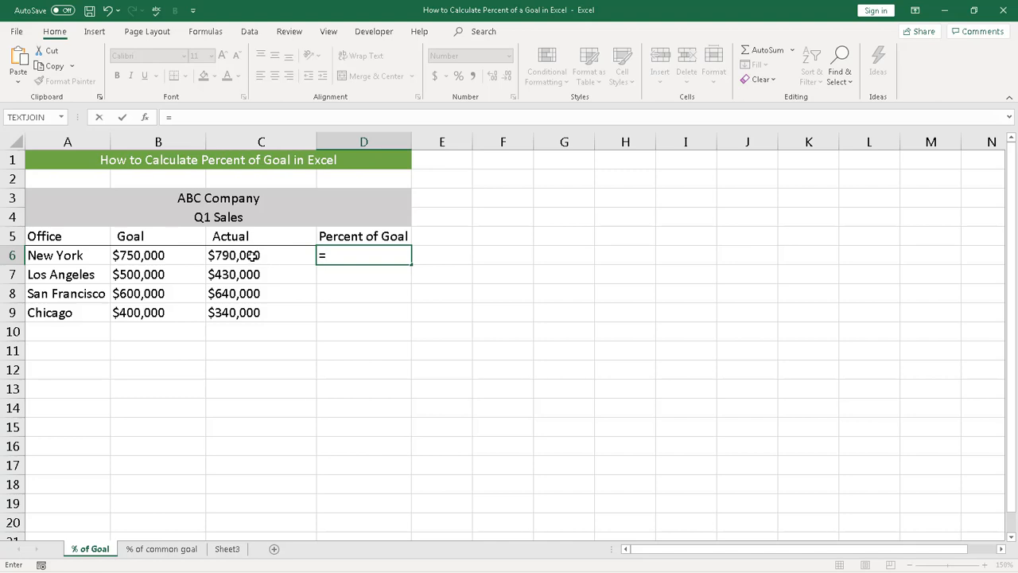
{"action": "left_click", "coordinate": [252, 255]}
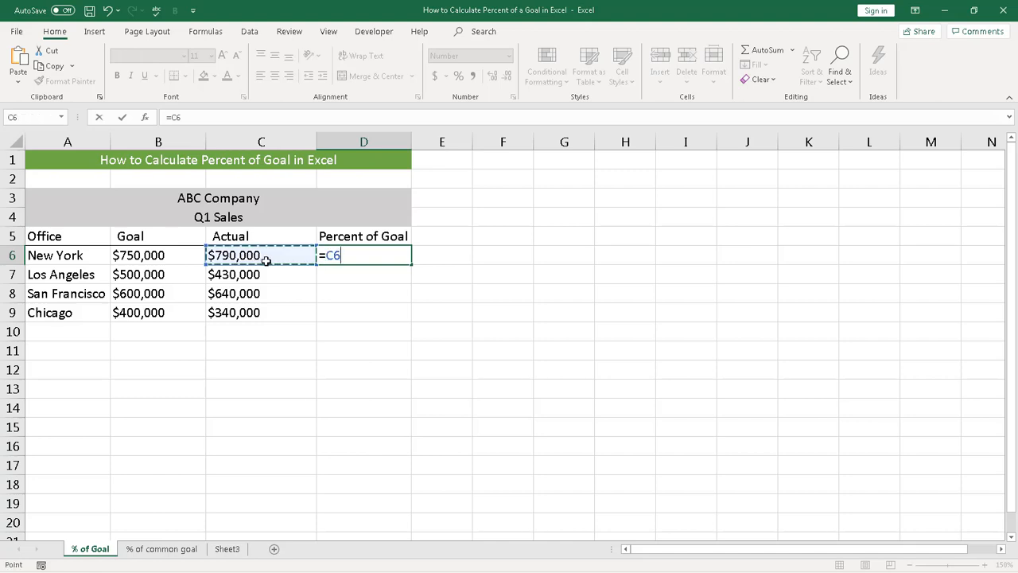
{"action": "type", "text": "/"}
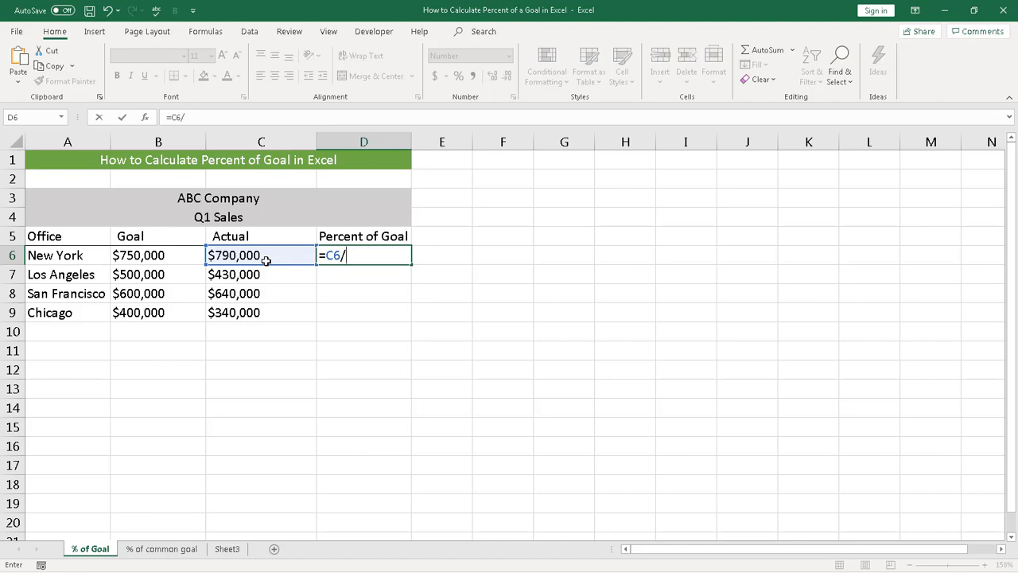
{"action": "left_click", "coordinate": [167, 255]}
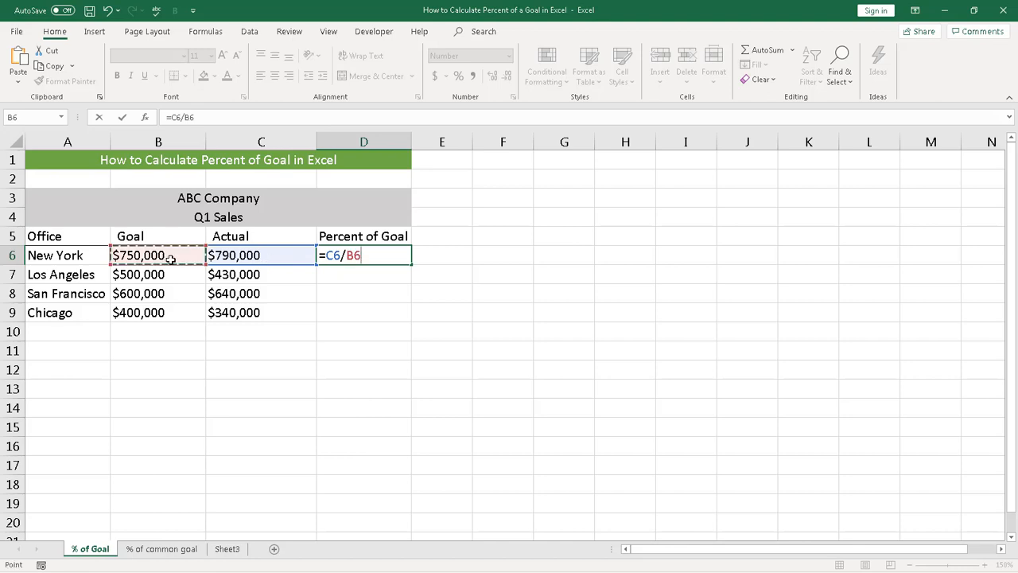
{"action": "key", "text": "Tab"}
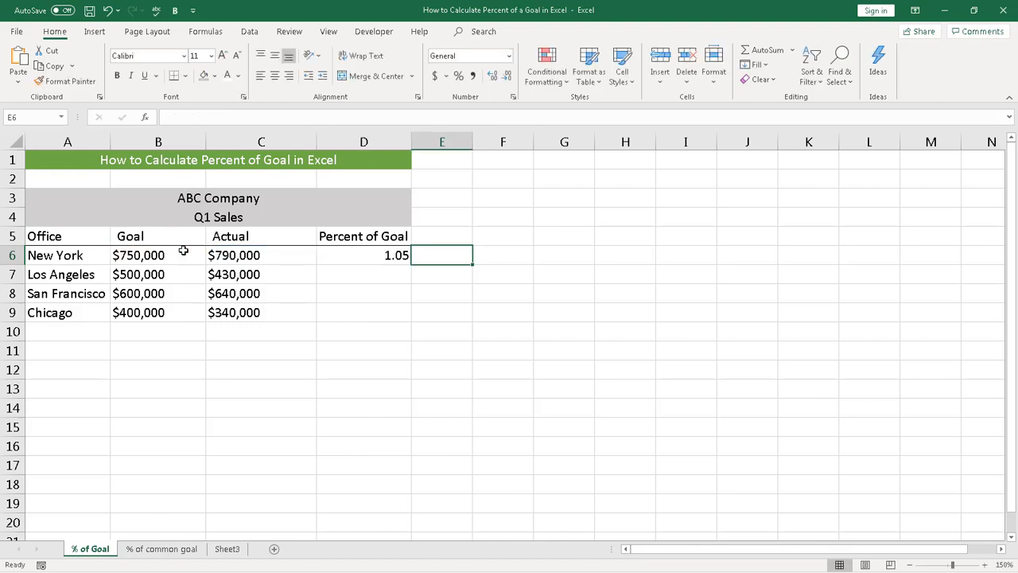
Apply the Percentage number format to the whole Percent of Goal column D
{"action": "left_click", "coordinate": [349, 256]}
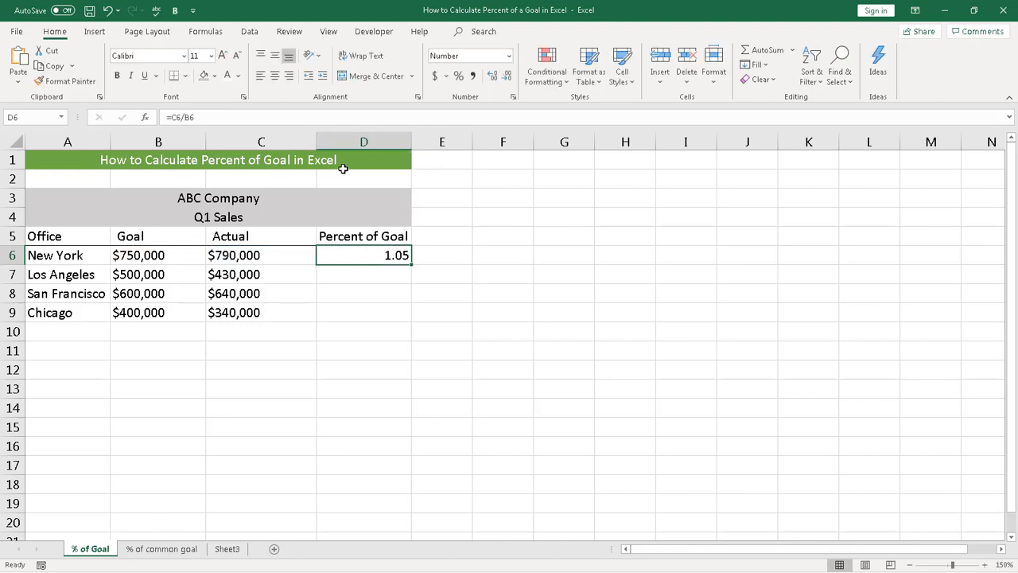
{"action": "left_click", "coordinate": [363, 138]}
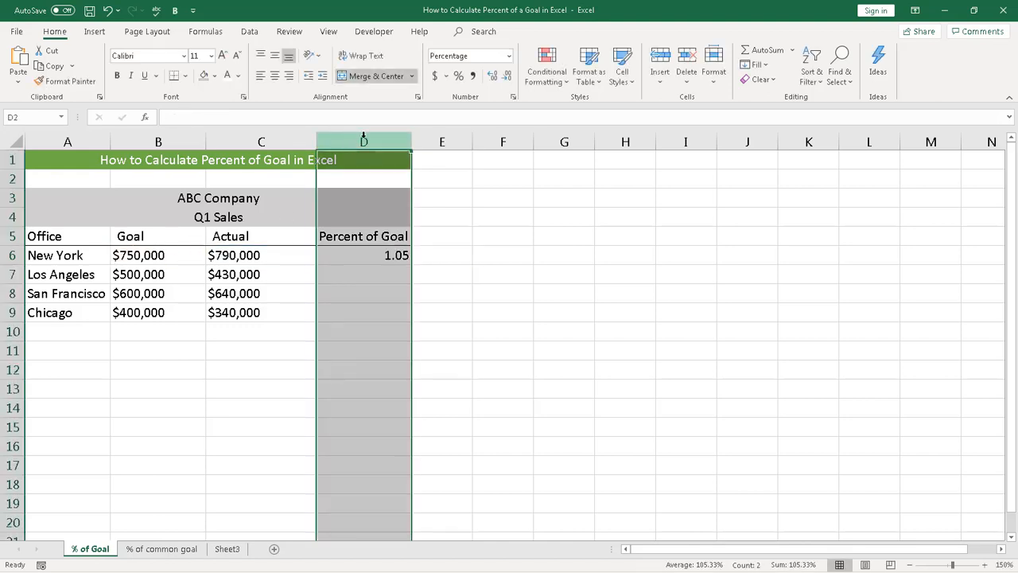
{"action": "left_click", "coordinate": [509, 57]}
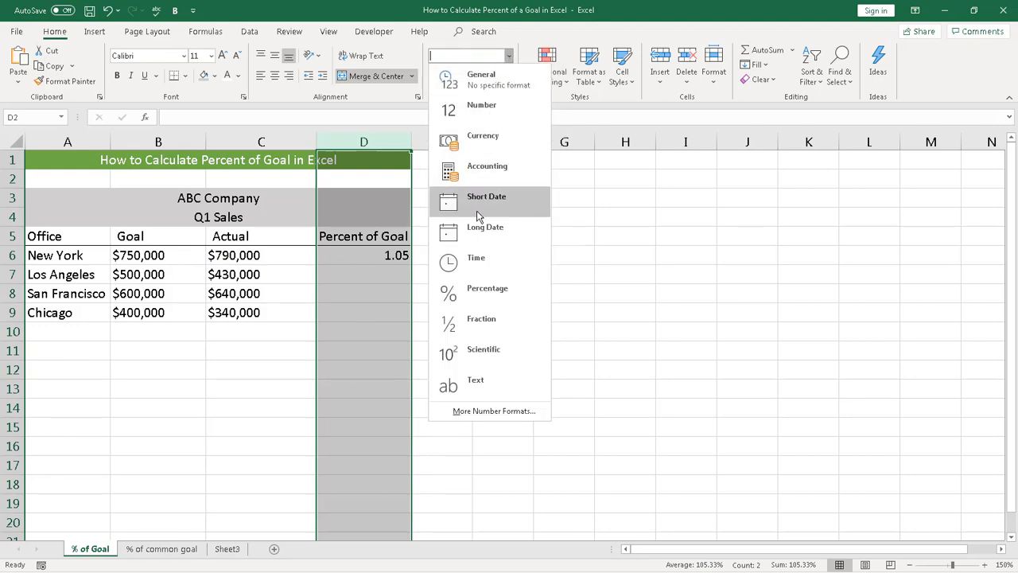
{"action": "left_click", "coordinate": [482, 289]}
{"action": "left_click", "coordinate": [357, 295]}
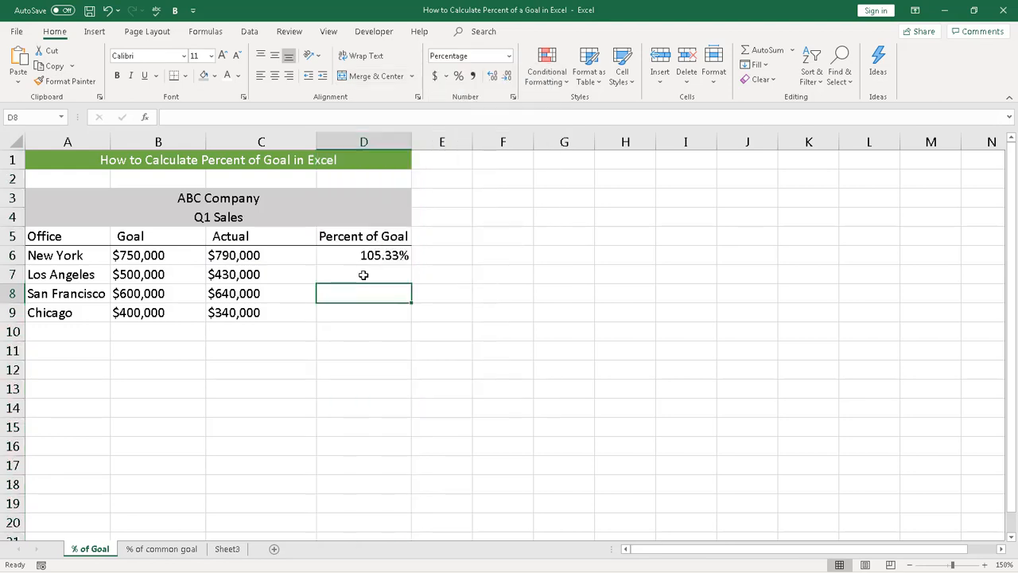
Fill the percent of goal formula from D6 down through D9 for the remaining offices
{"action": "left_click", "coordinate": [368, 255]}
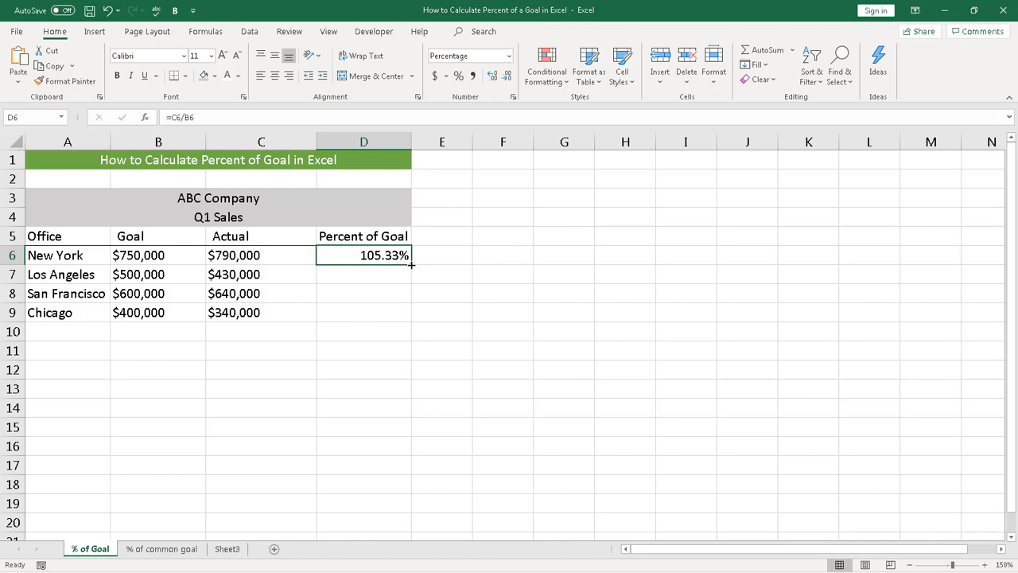
{"action": "left_click_drag", "start_coordinate": [411, 263], "coordinate": [411, 320]}
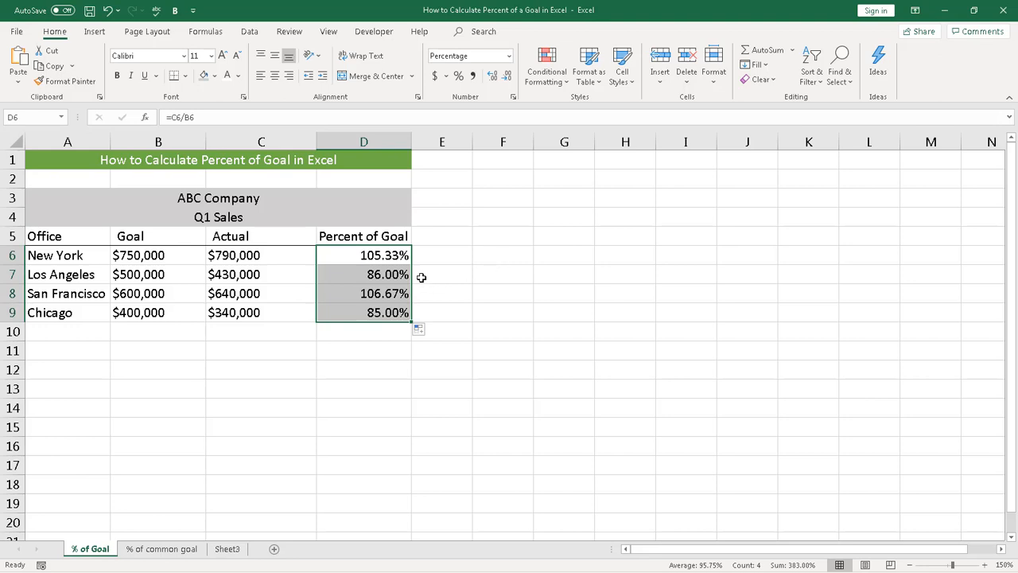
{"action": "left_click", "coordinate": [287, 375]}
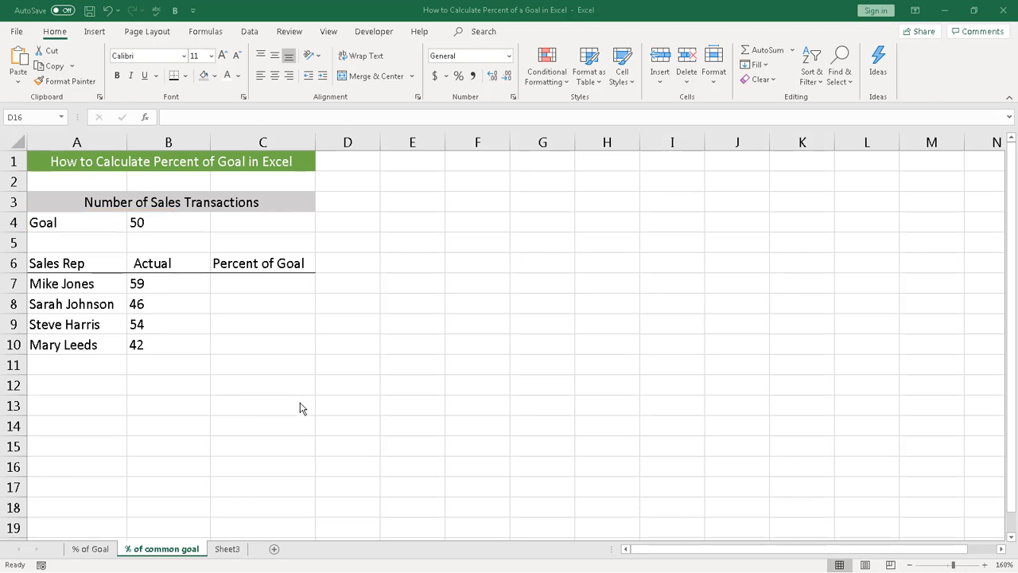
Enter the formula =B7/$B$4 in C7, with an absolute reference to the common goal cell
{"action": "left_click", "coordinate": [236, 292]}
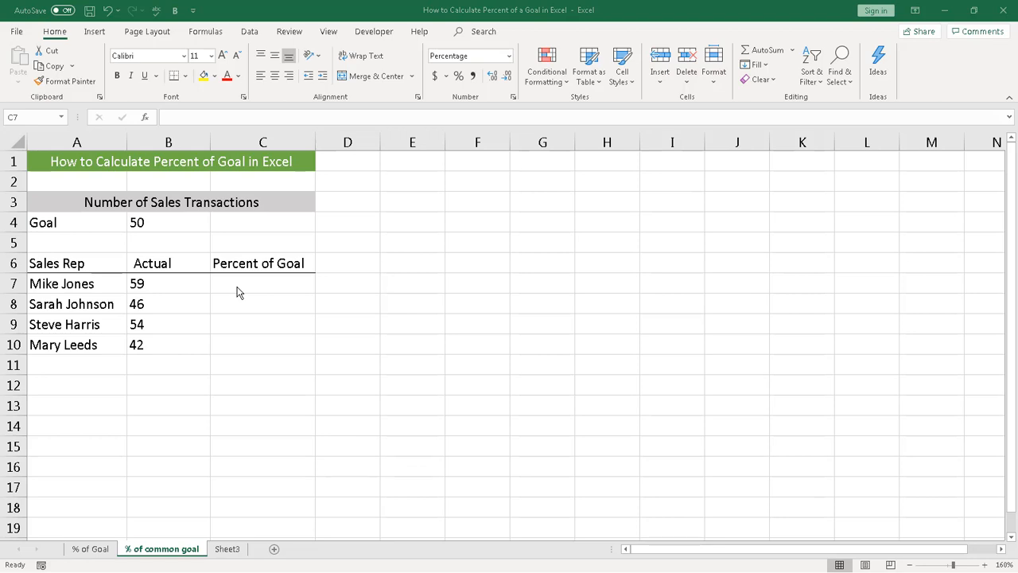
{"action": "left_click", "coordinate": [236, 287]}
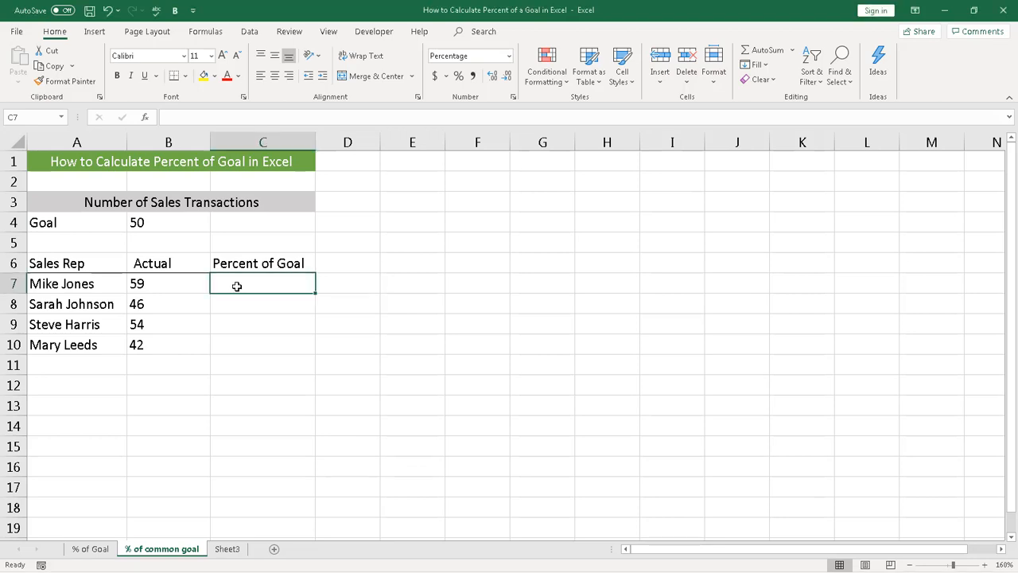
{"action": "type", "text": "="}
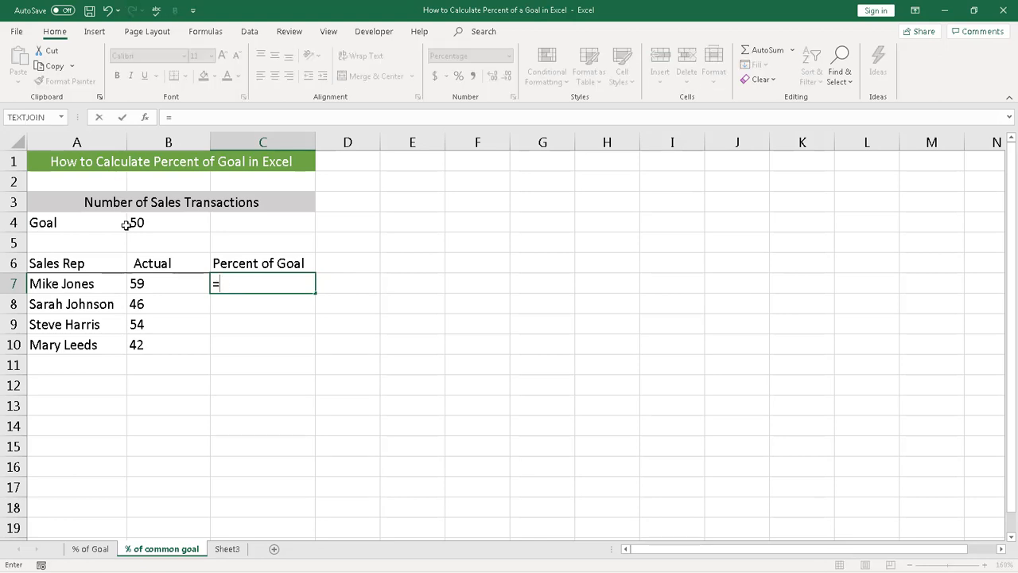
{"action": "left_click", "coordinate": [144, 286]}
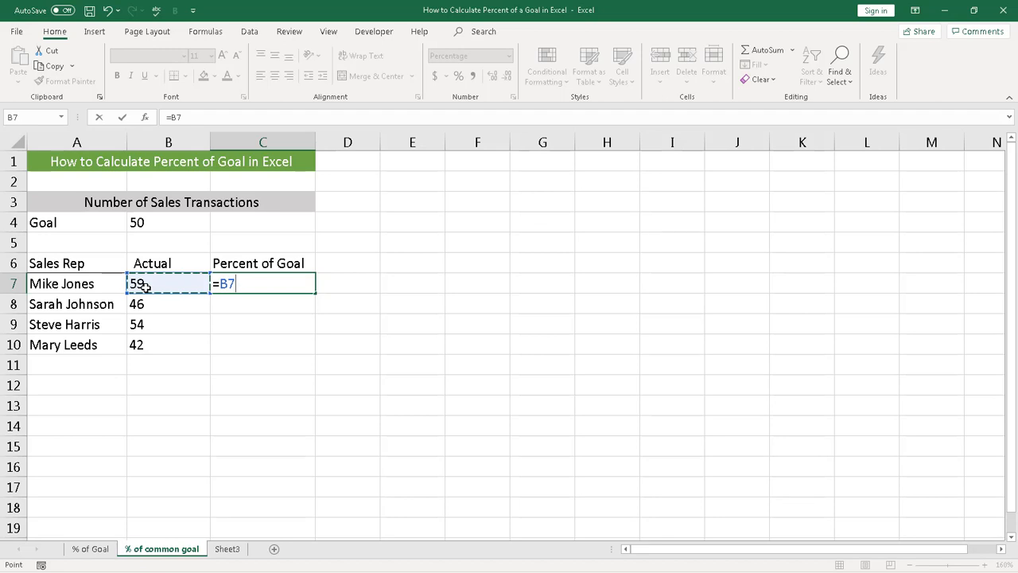
{"action": "type", "text": "/"}
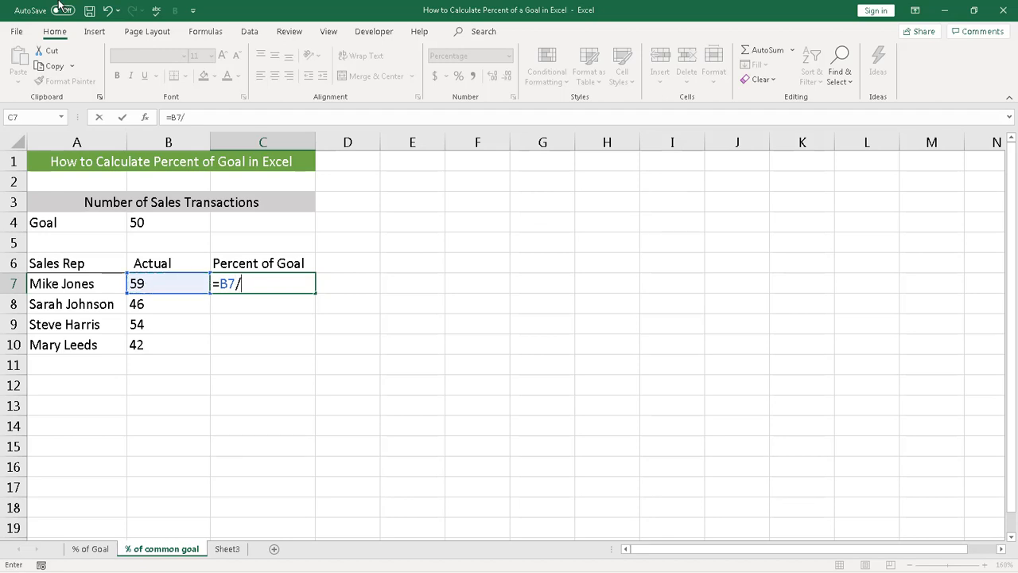
{"action": "left_click", "coordinate": [132, 223]}
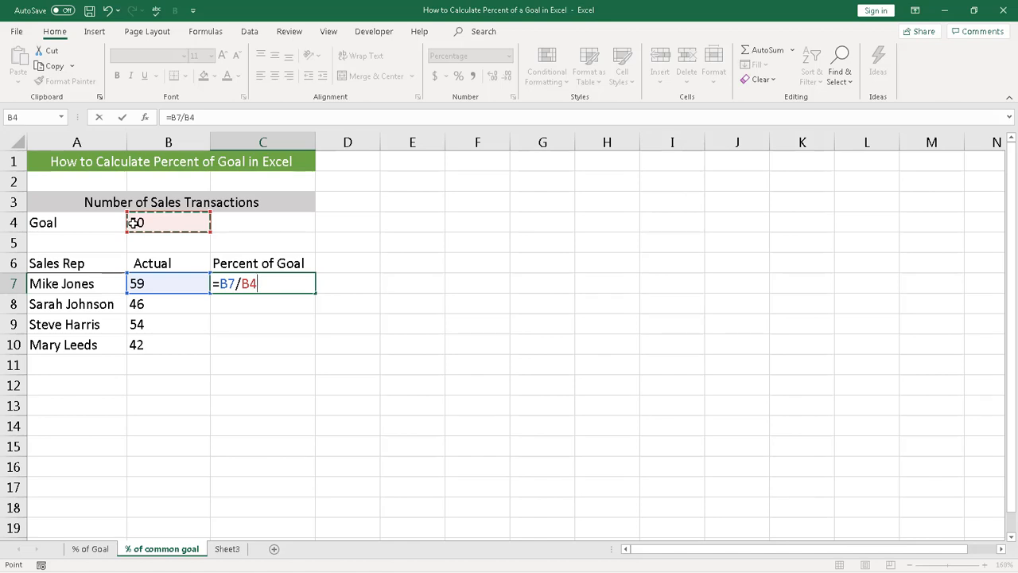
{"action": "key", "text": "F4"}
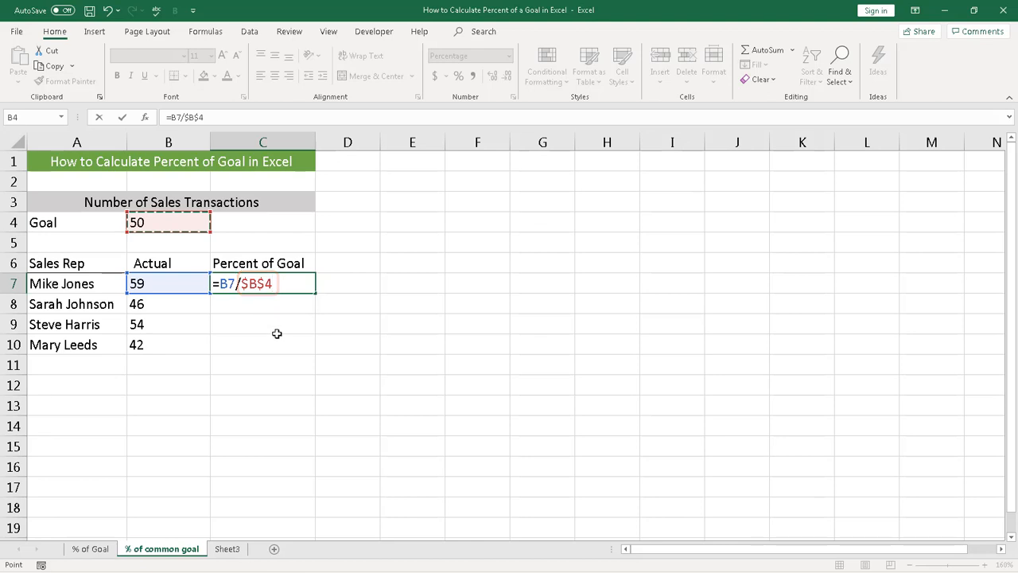
{"action": "key", "text": "Tab"}
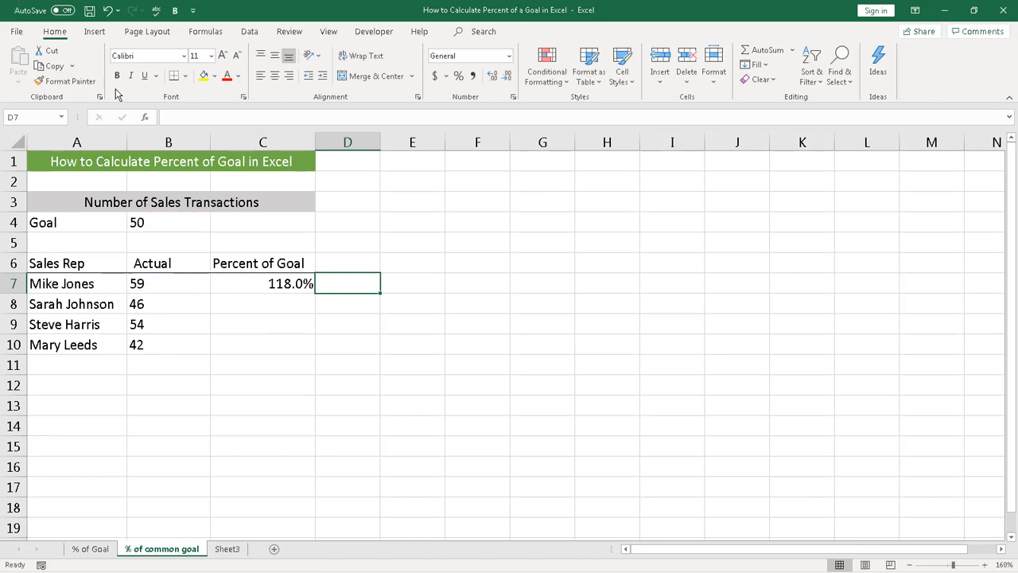
Fill the formula in C7 down through C10 for the other sales reps
{"action": "left_click", "coordinate": [243, 286]}
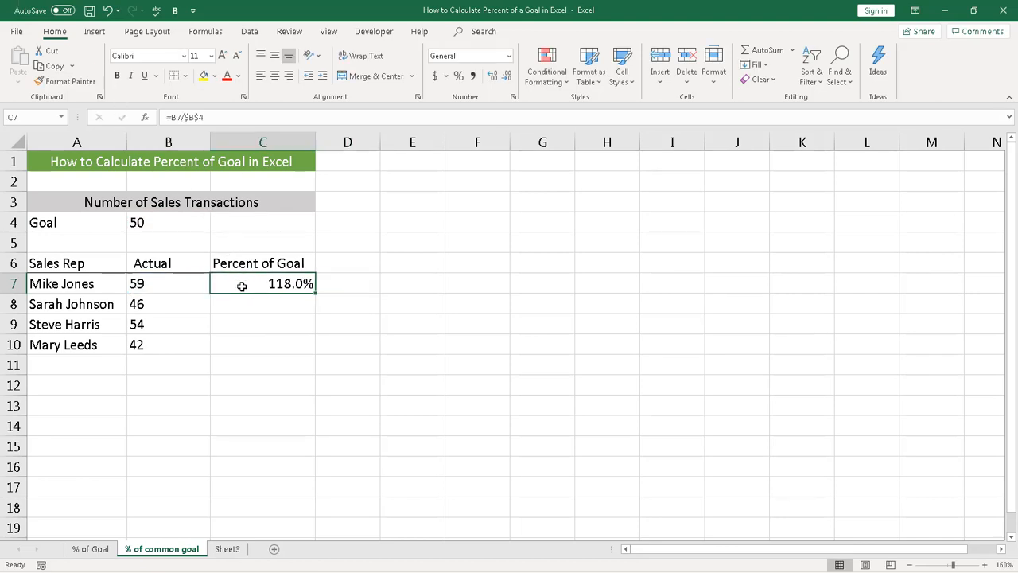
{"action": "left_click_drag", "start_coordinate": [310, 296], "coordinate": [315, 349]}
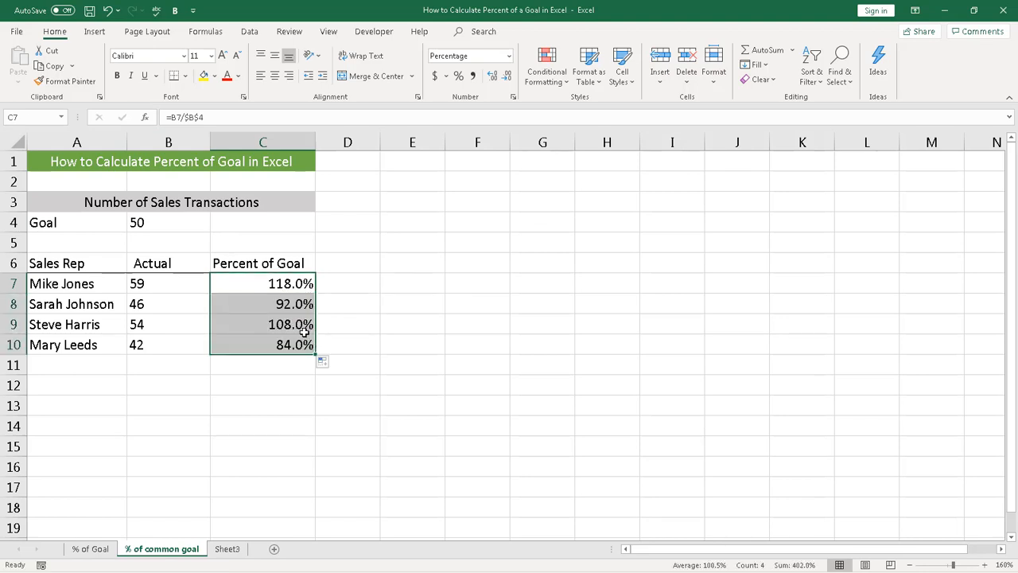
Examine the formulas in C7 through C10 to check how the actual and goal references were copied
{"action": "left_click", "coordinate": [280, 287]}
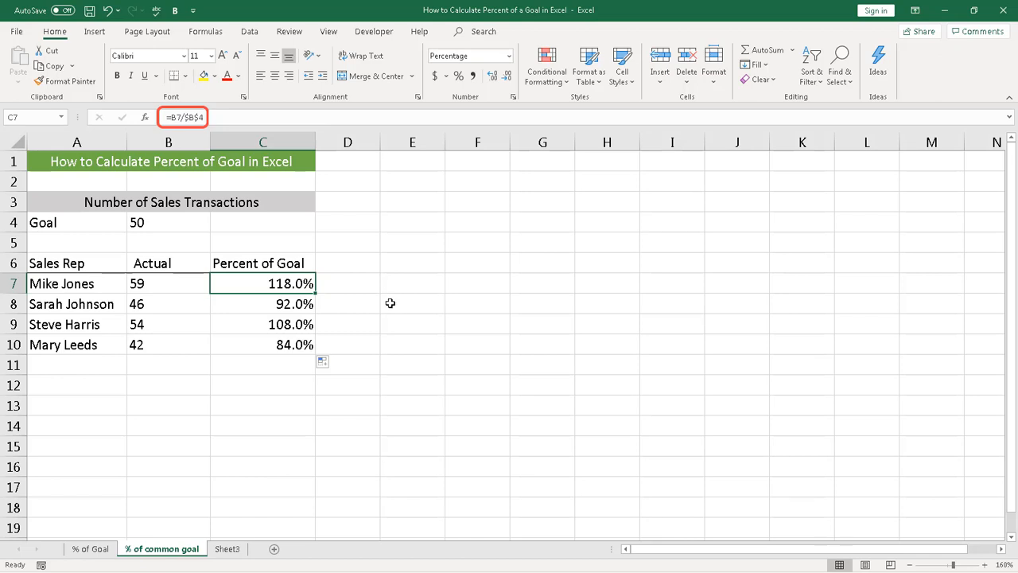
{"action": "key", "text": "Down"}
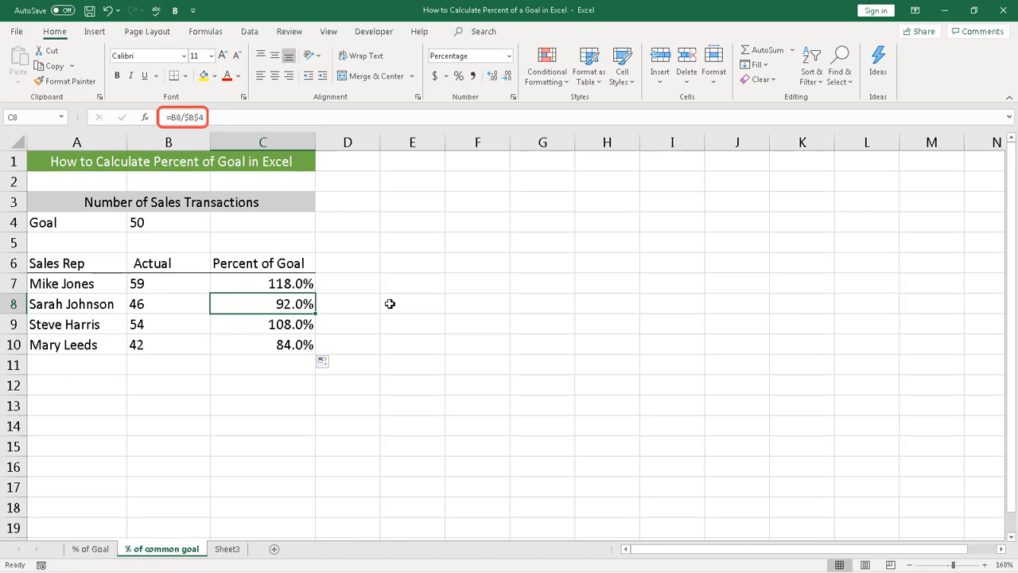
{"action": "key", "text": "Down"}
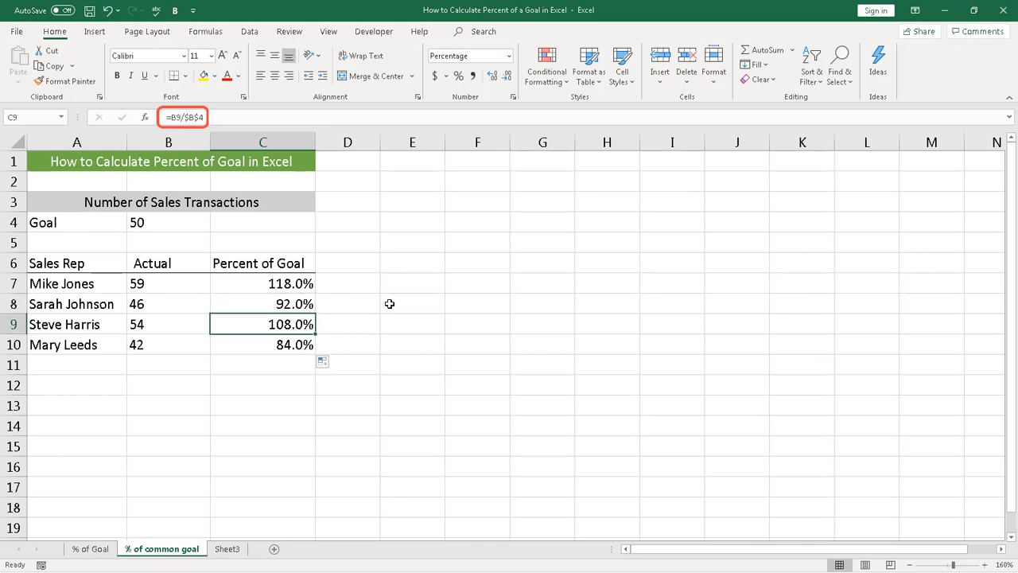
{"action": "key", "text": "Down"}
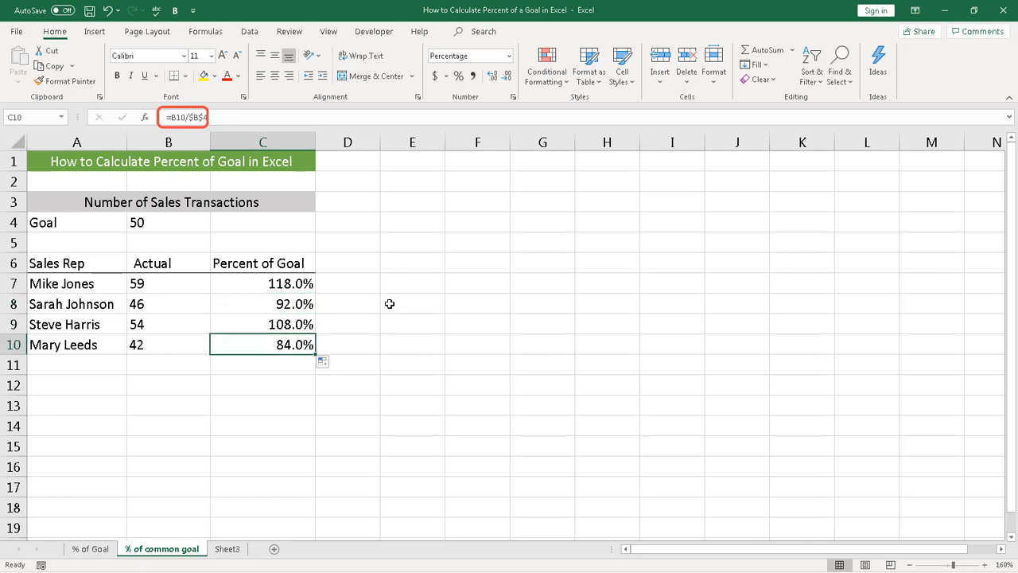
{"action": "left_click", "coordinate": [300, 280]}
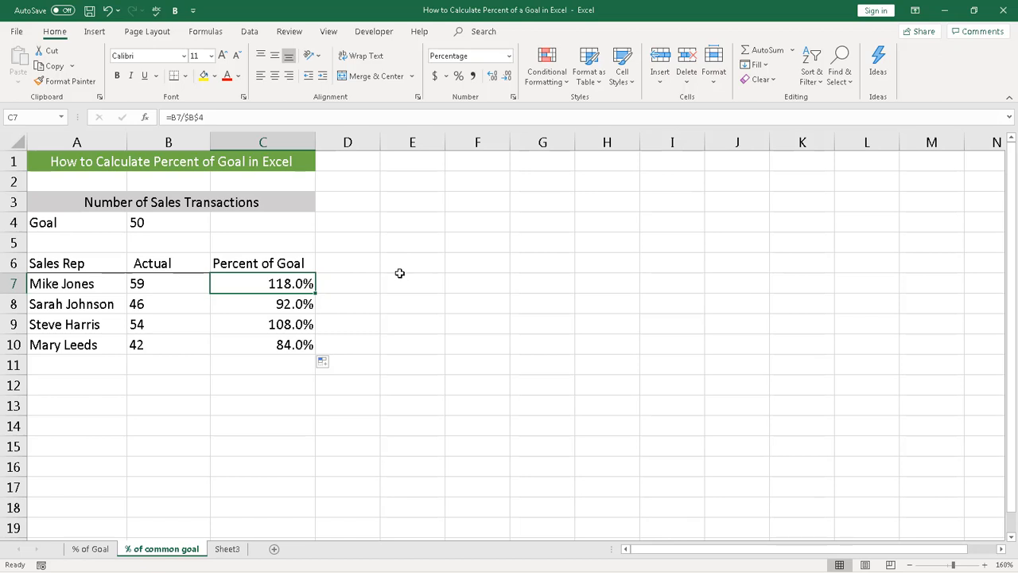
{"action": "key", "text": "Down"}
{"action": "key", "text": "Down"}
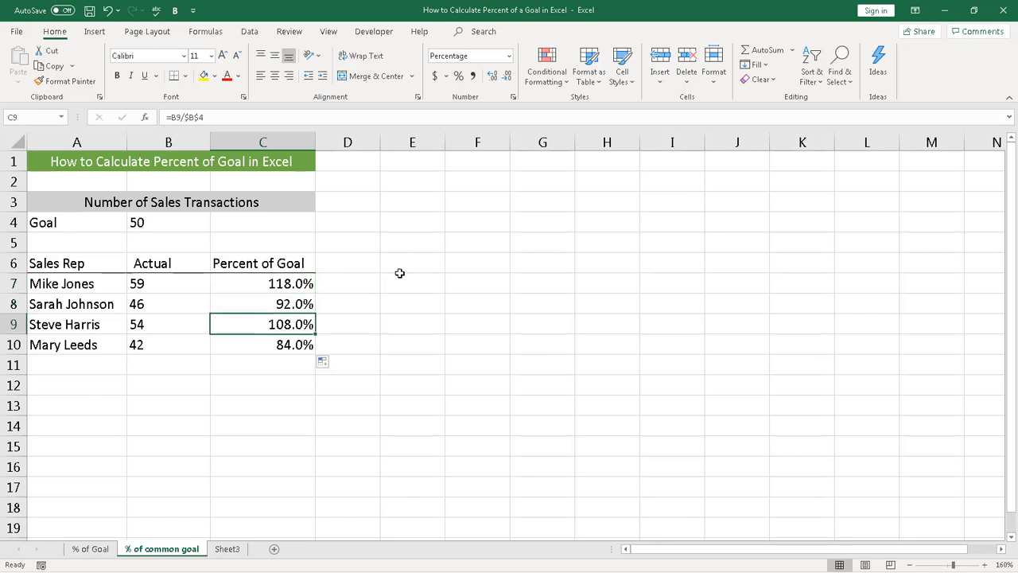
{"action": "key", "text": "Down"}
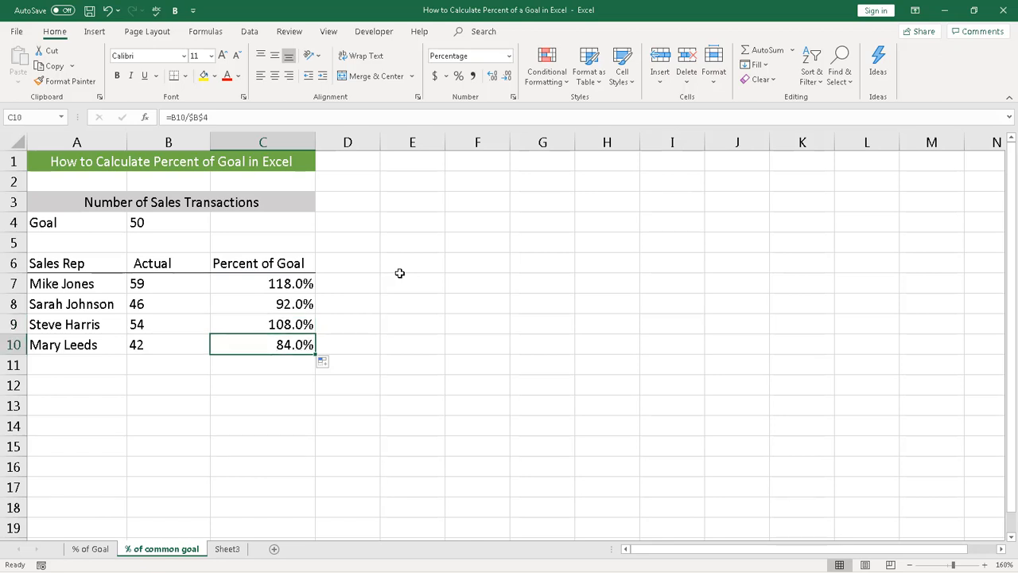
{"action": "key", "text": "Down"}
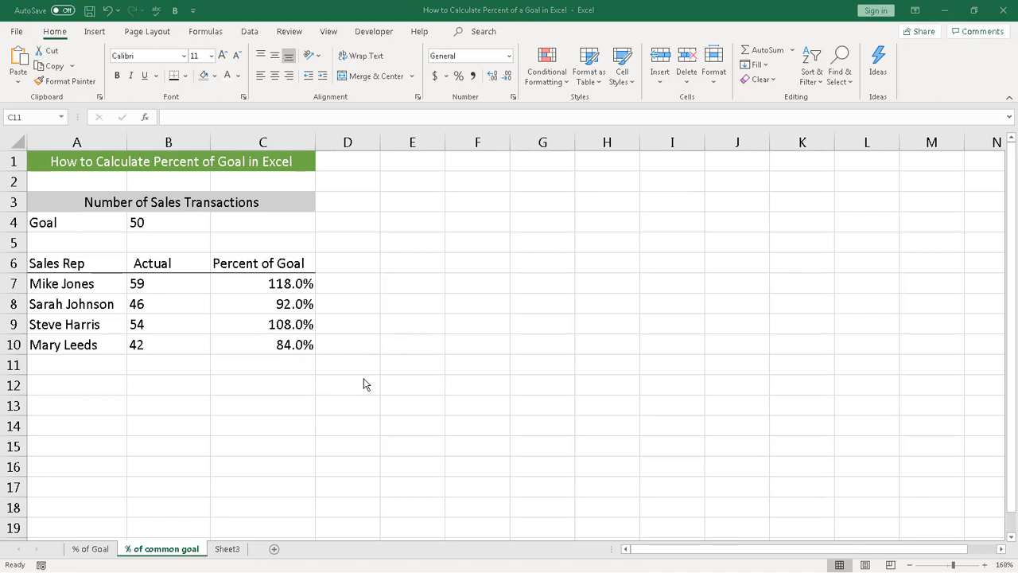